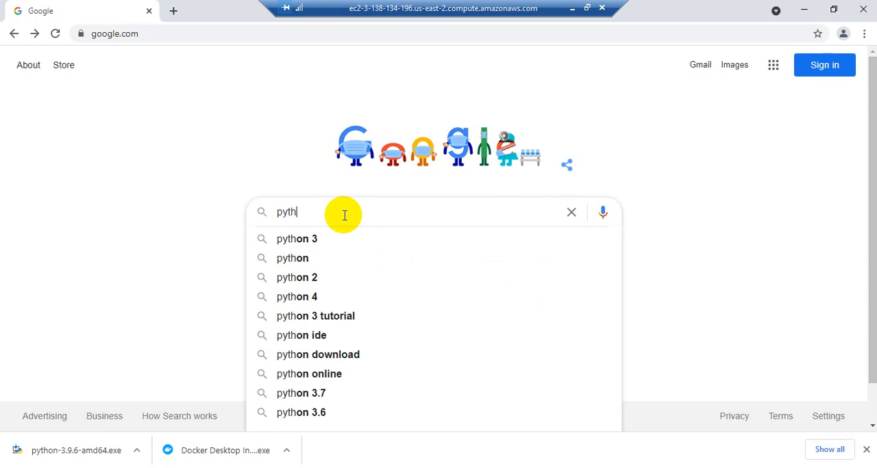
- Search Google for python3 and open the Download Python result from Python.org
key(Return)
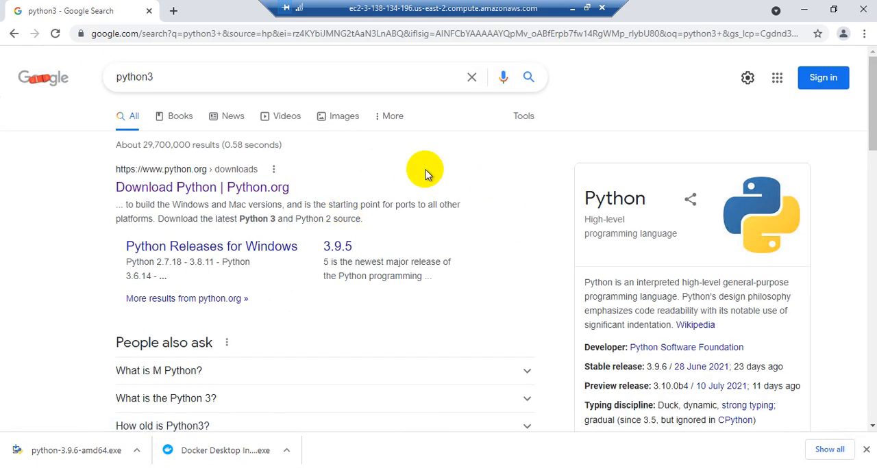
click(170, 191)
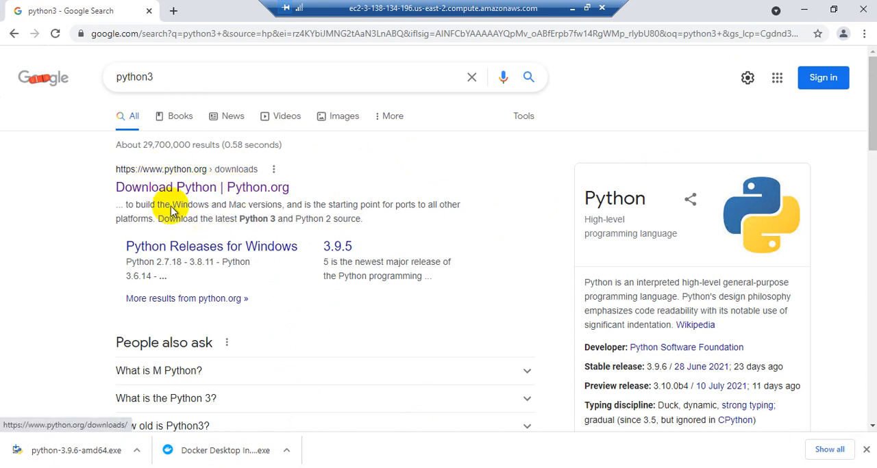
click(223, 191)
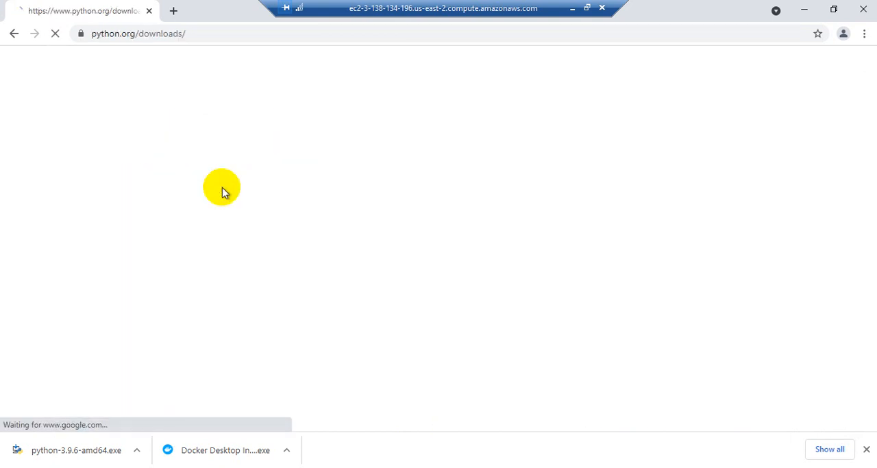
- Download the Python 3.9.6 installer for Windows from the downloads page
scroll(308, 224, down, 2)
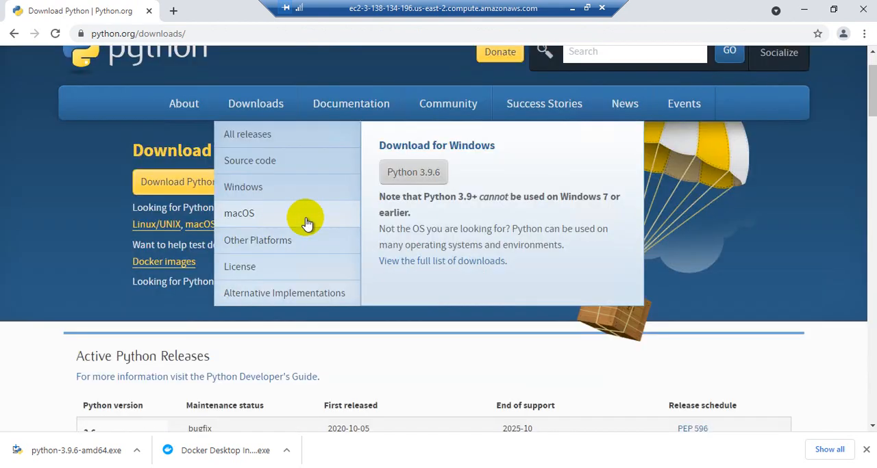
scroll(227, 190, up, 2)
mouse_move(269, 246)
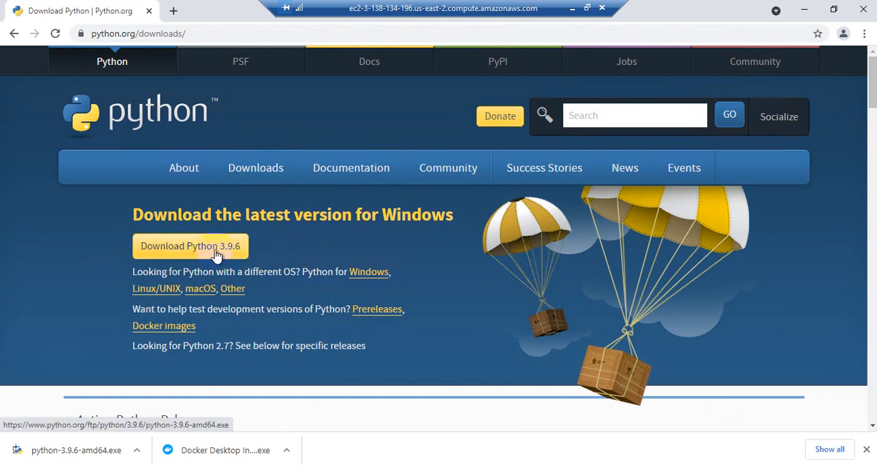
click(215, 253)
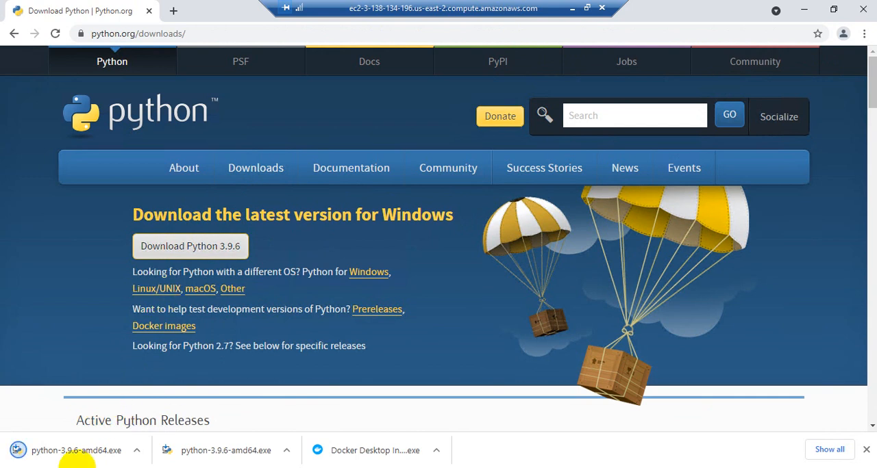
- Show the downloaded python-3.9.6-amd64 installer in its folder and run it as administrator
click(138, 452)
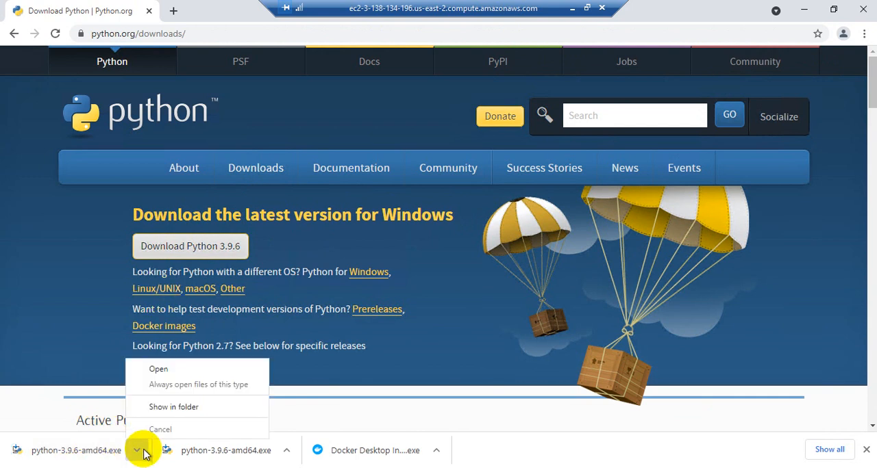
click(174, 409)
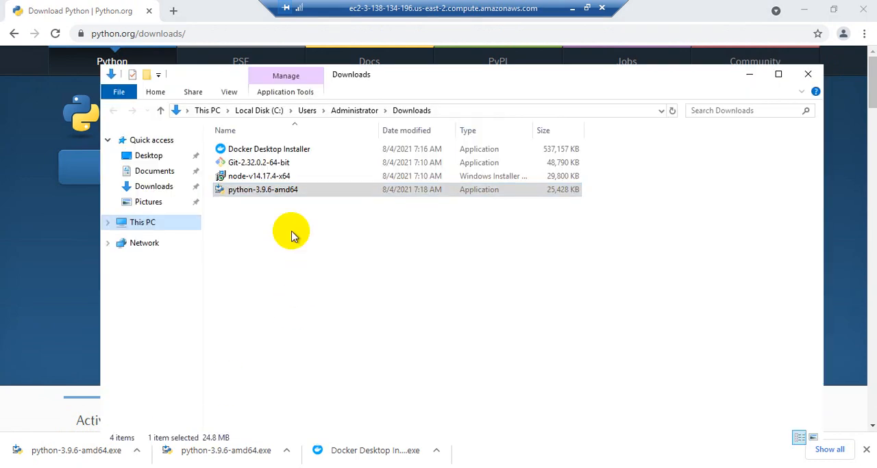
click(274, 196)
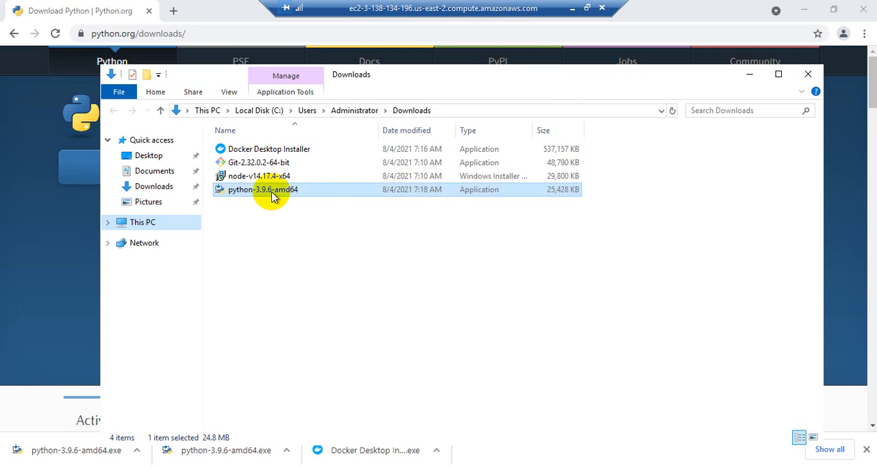
right_click(274, 196)
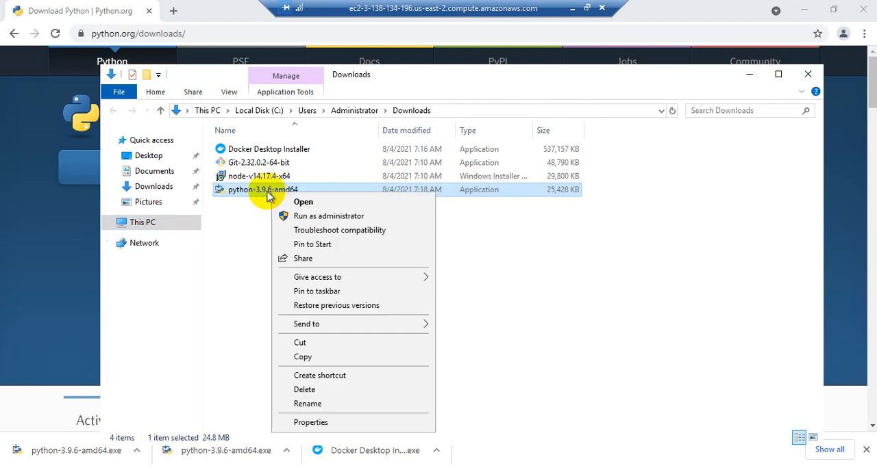
click(322, 216)
drag(517, 115, 401, 108)
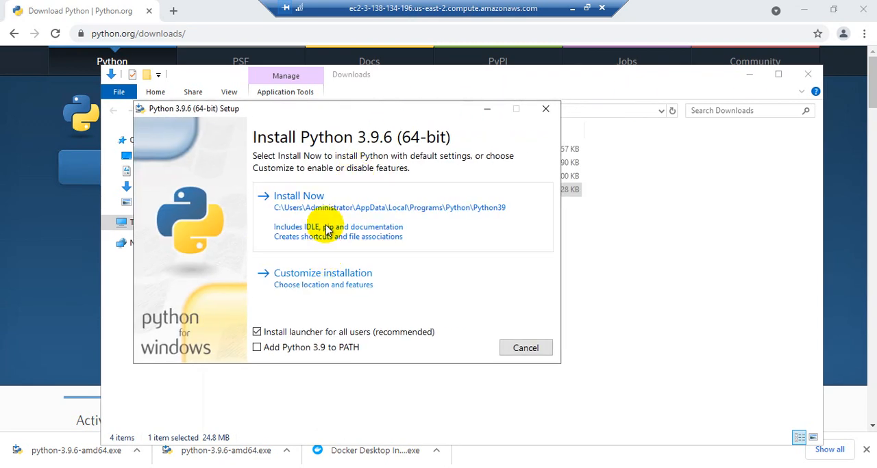
- Review the custom installation's optional features, return, and install Python 3.9.6 with default settings and Python 3.9 added to PATH
click(288, 286)
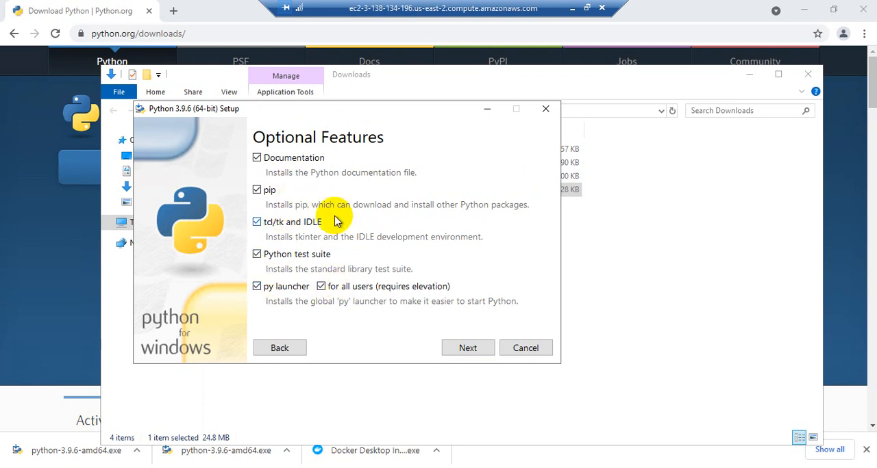
click(293, 350)
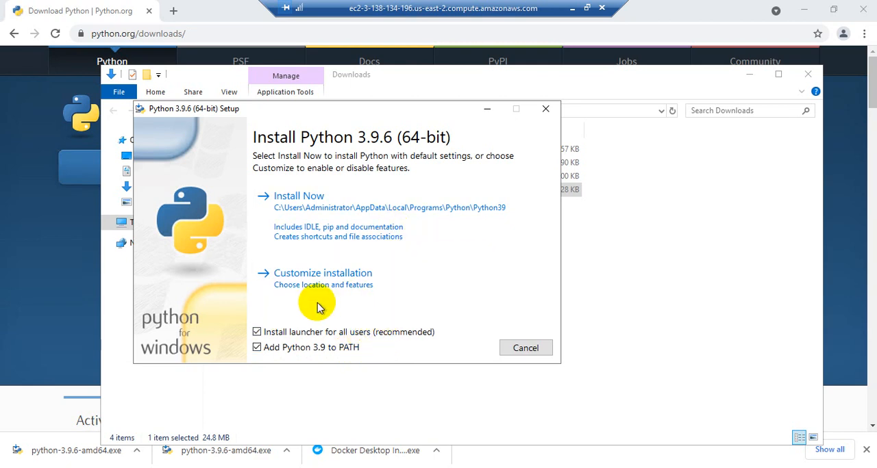
click(319, 228)
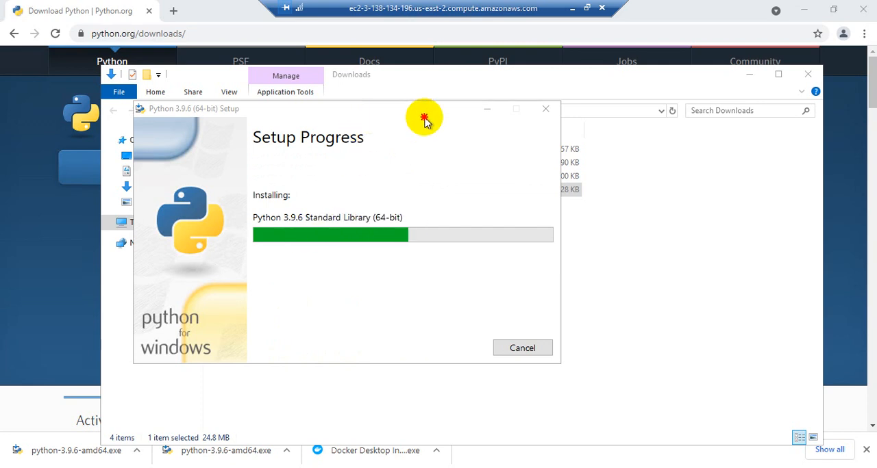
- Once the installation completes, disable the path length limit and close the Python setup
drag(388, 111, 445, 124)
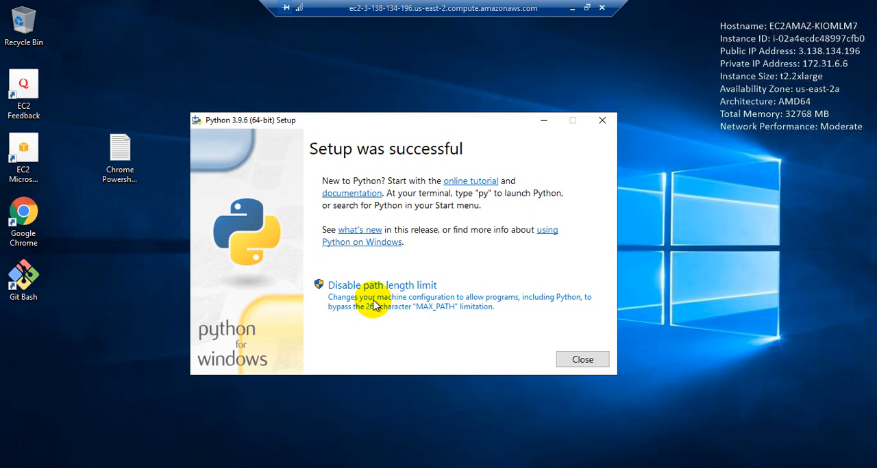
click(389, 291)
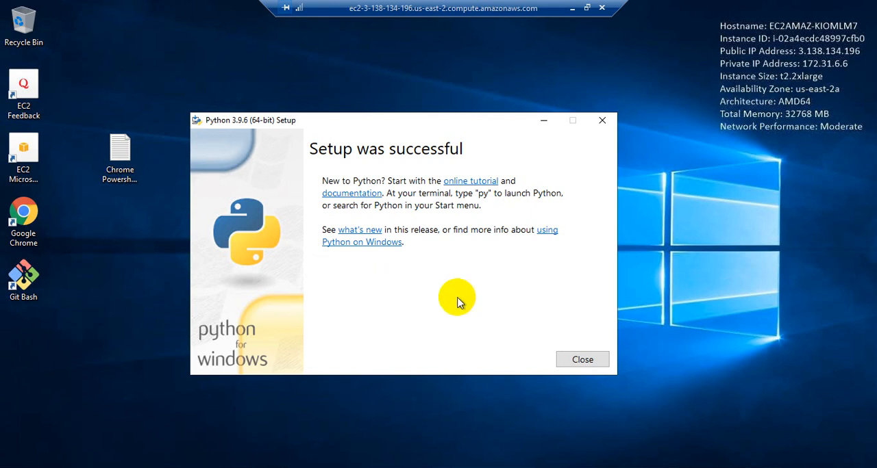
click(582, 360)
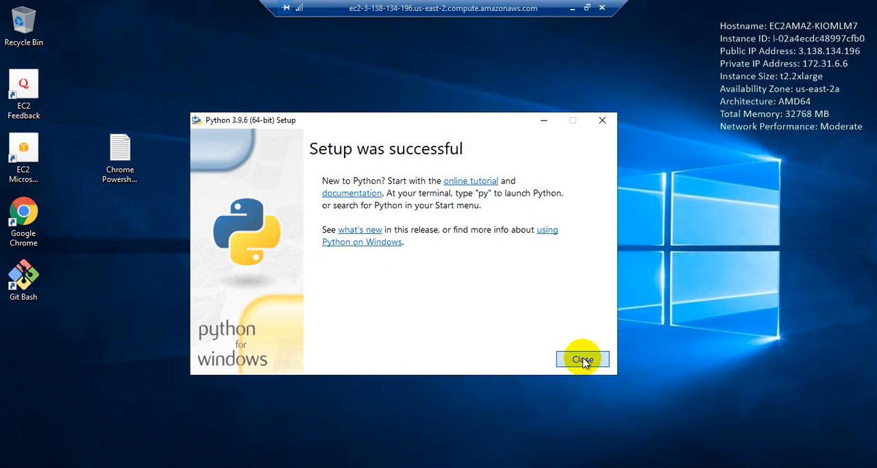
- Open a command prompt by running cmd, and check the installed Python version with python --version
right_click(5, 458)
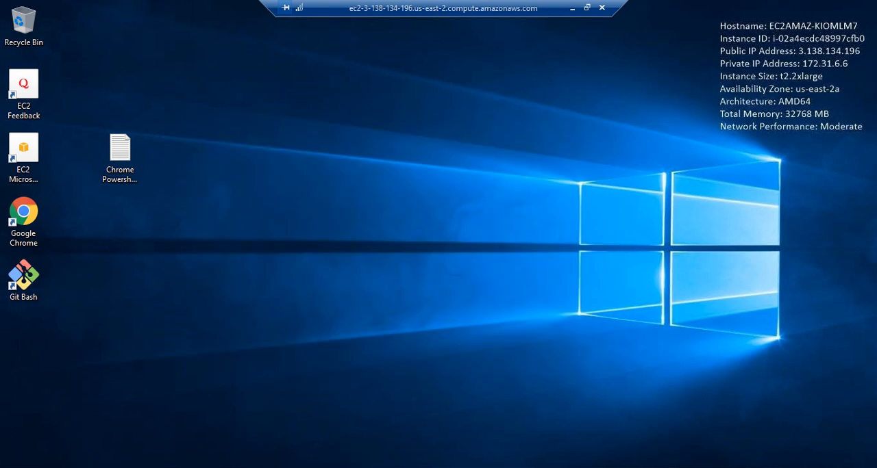
click(43, 430)
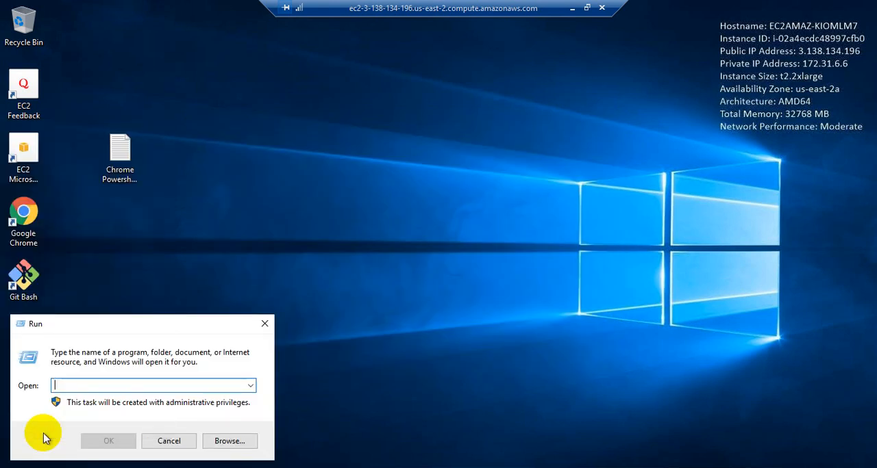
drag(203, 327, 450, 270)
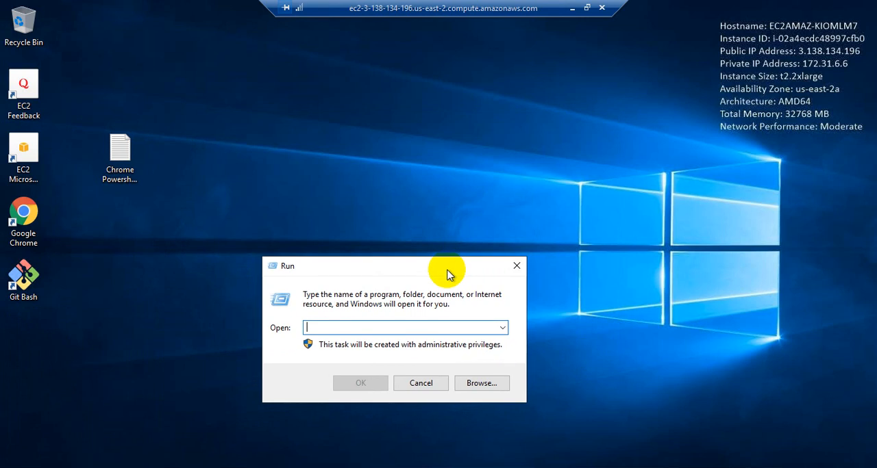
text(cmd)
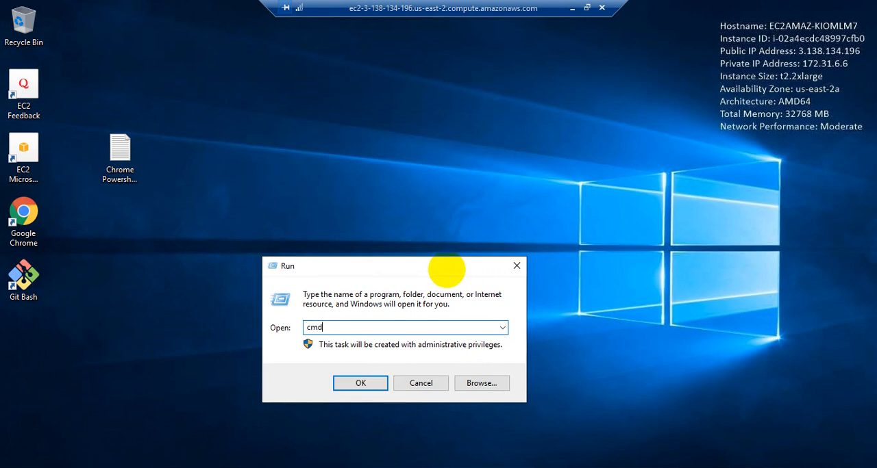
key(Return)
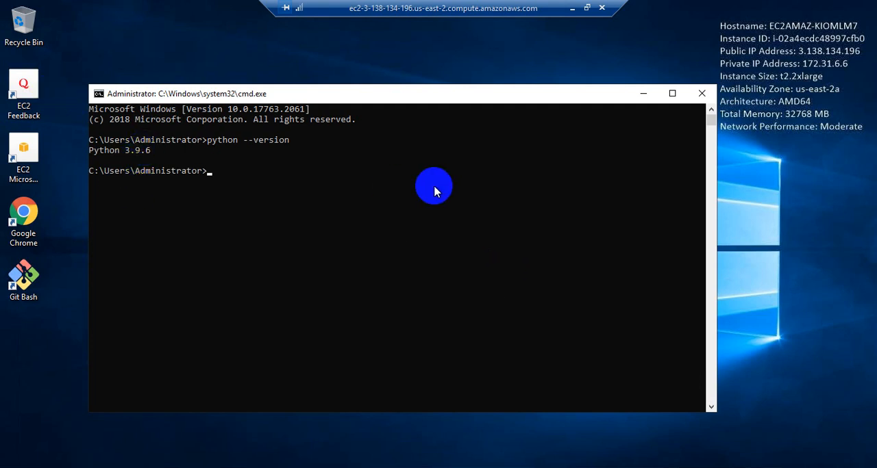
- Try to start the Python interpreter with the command python3
text(python3)
key(Return)
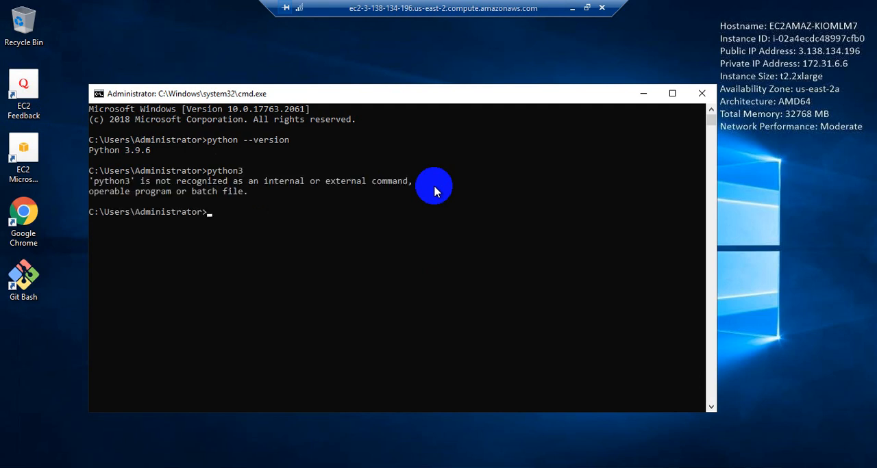
- Start the interactive Python interpreter with the command python
key(Up)
key(BackSpace)
key(Return)
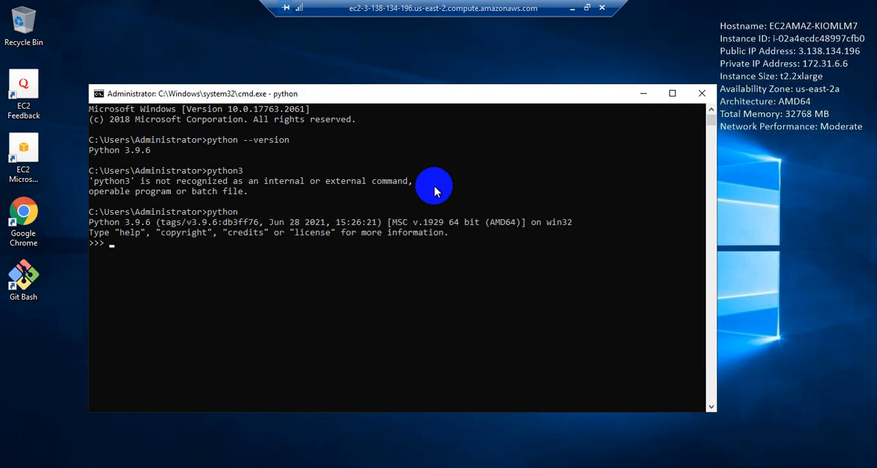
- Run the statement print("Hello") in the Python interpreter
text(pront)
key(BackSpace)
key(BackSpace)
key(BackSpace)
text(int(::)
key(BackSpace)
key(BackSpace)
text("Hello"))
key(Return)
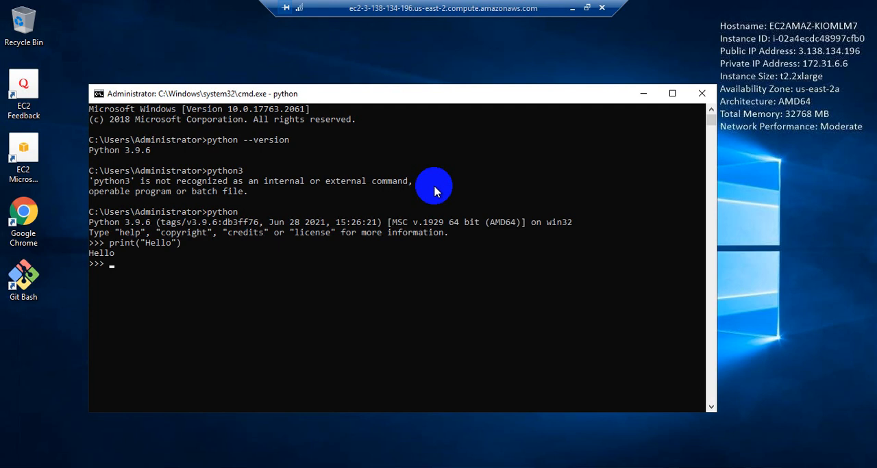
- Highlight the printed Hello output and try to leave the Python interpreter with the command exit
drag(117, 255, 80, 255)
click(102, 254)
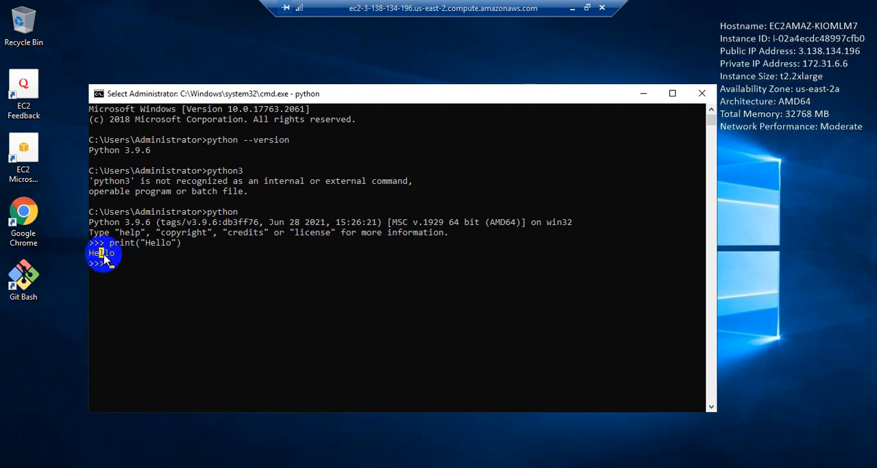
text(exit)
key(Return)
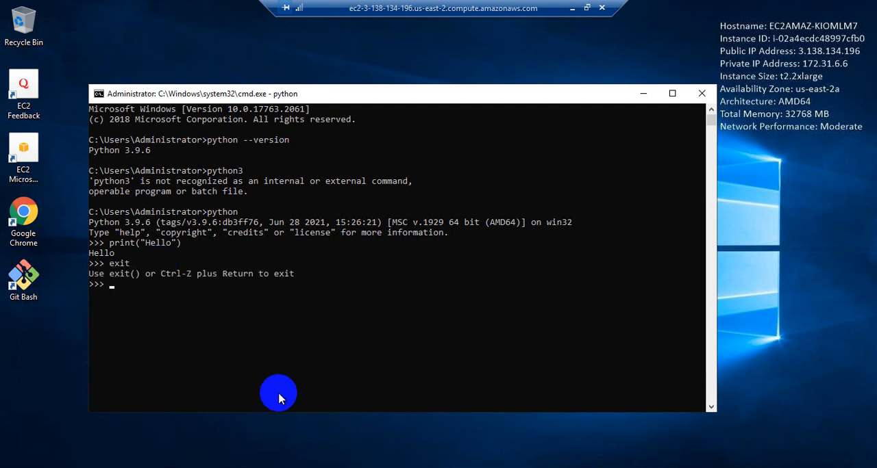